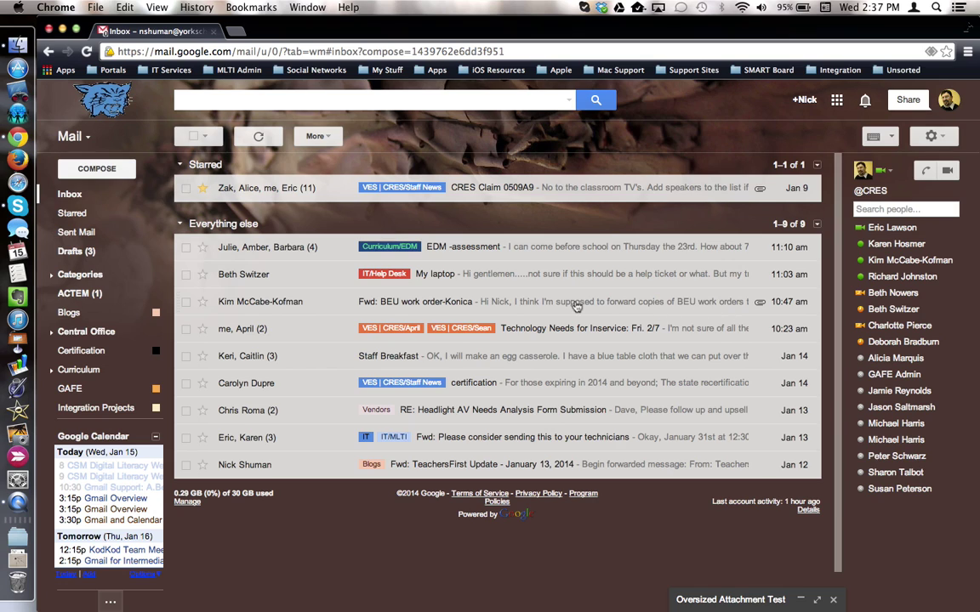
{"action": "left_click", "coordinate": [272, 304]}
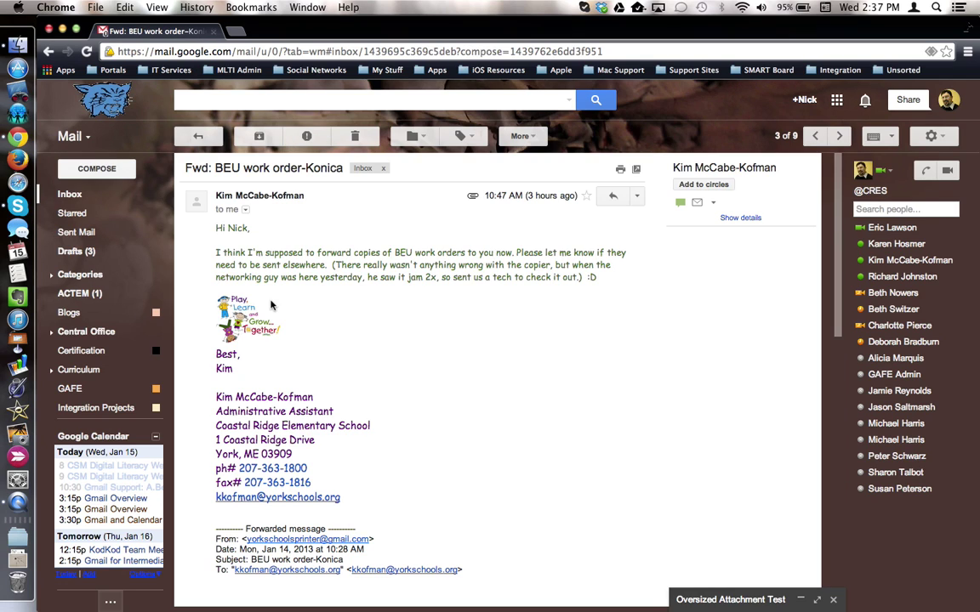
{"action": "scroll", "coordinate": [273, 305], "scroll_direction": "down", "scroll_amount": 5}
{"action": "scroll", "coordinate": [272, 305], "scroll_direction": "down", "scroll_amount": 3}
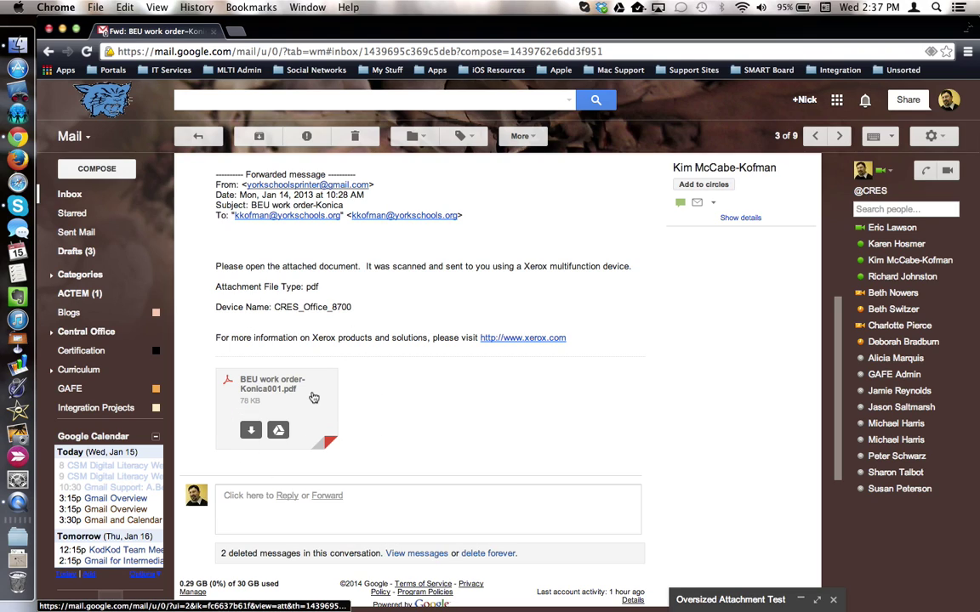
{"action": "mouse_move", "coordinate": [276, 404]}
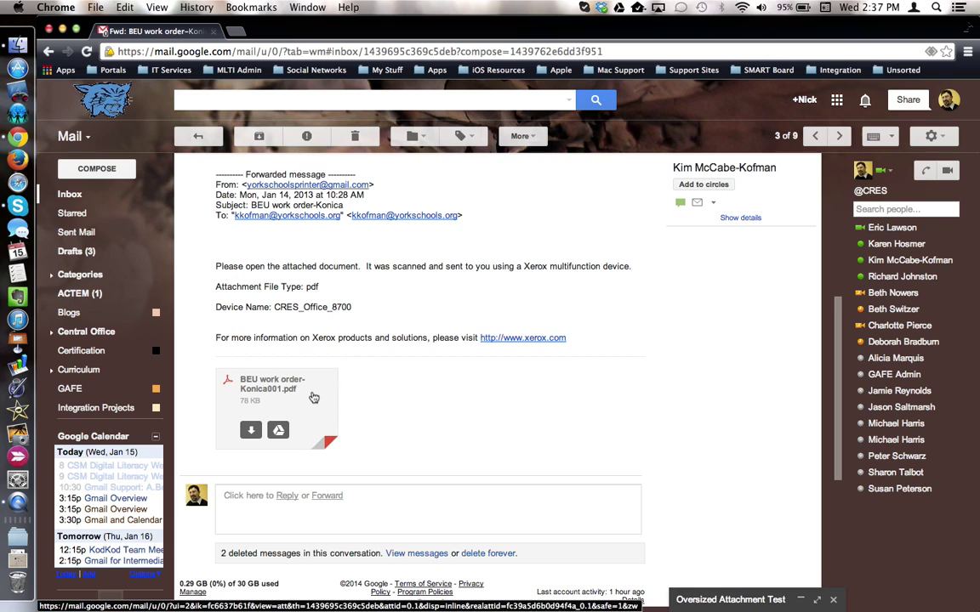
{"action": "left_click", "coordinate": [313, 398]}
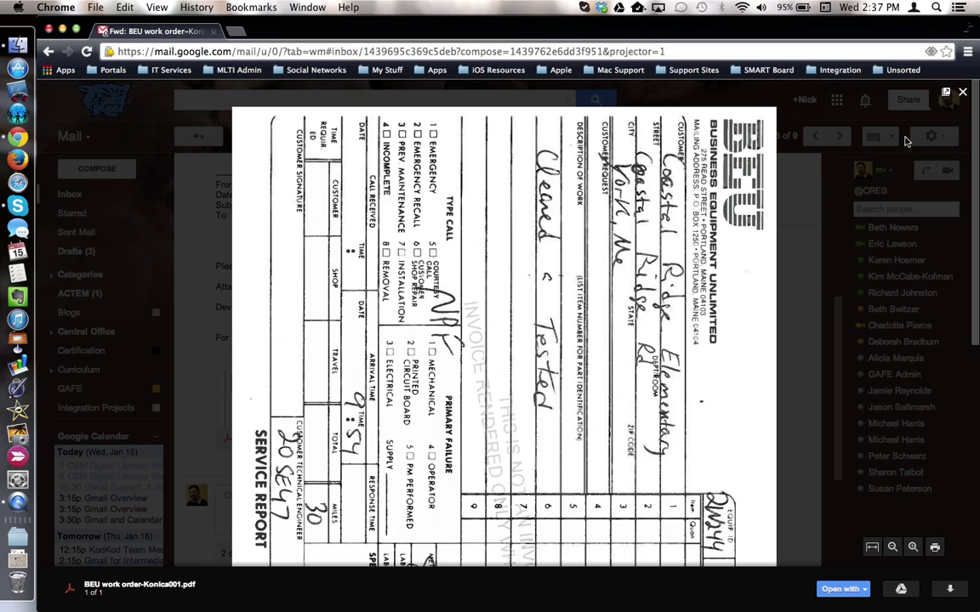
{"action": "left_click", "coordinate": [962, 92]}
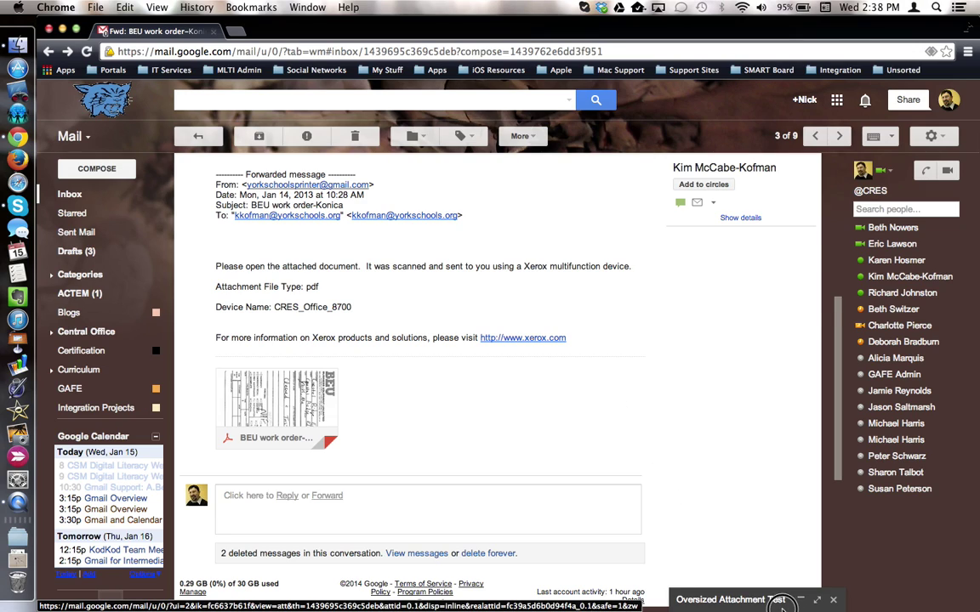
Reopen the 'Oversized Attachment Test' draft, attach the Adobe Flash installer .dmg, then remove it.
{"action": "left_click", "coordinate": [730, 599]}
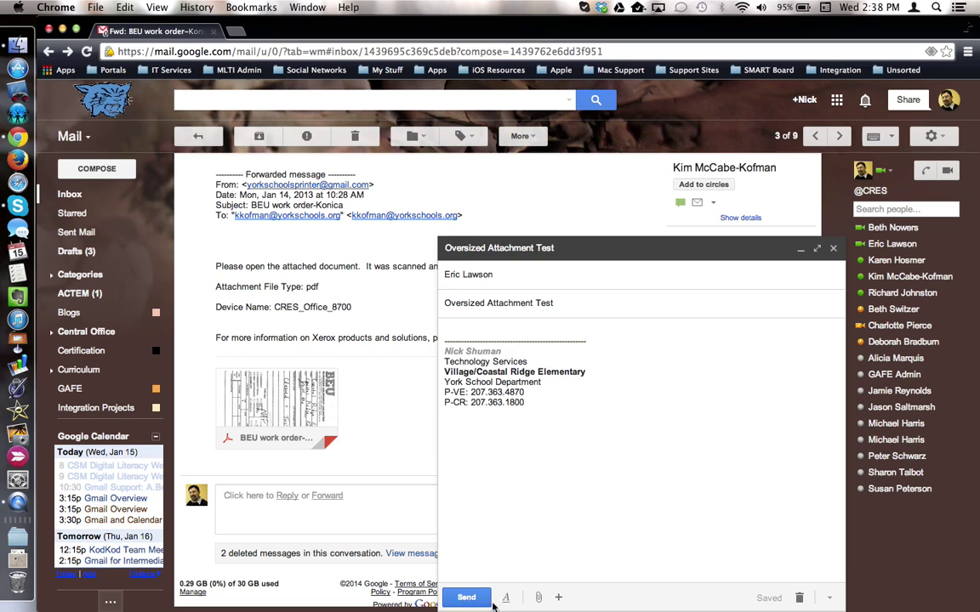
{"action": "mouse_move", "coordinate": [539, 597]}
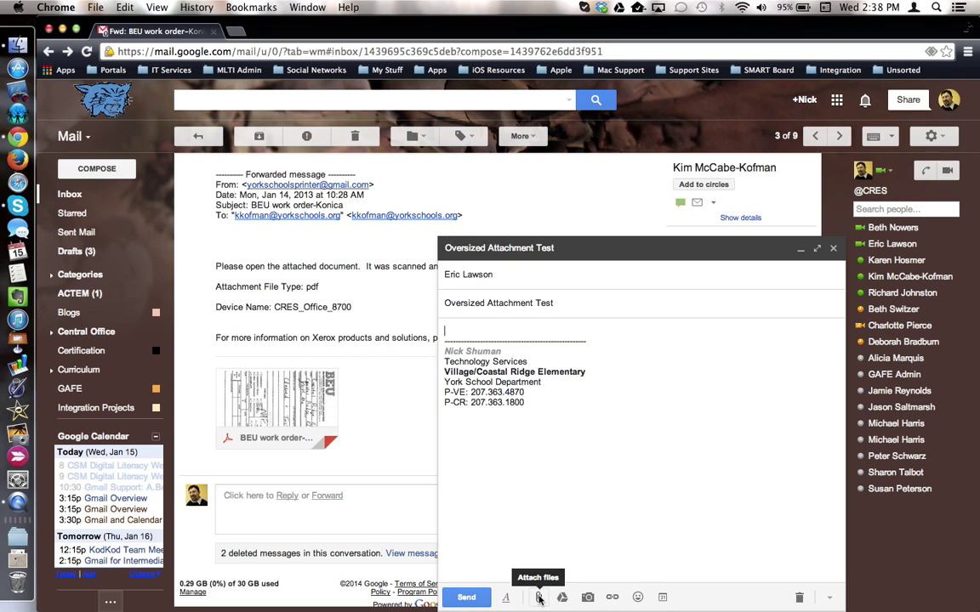
{"action": "left_click", "coordinate": [539, 597]}
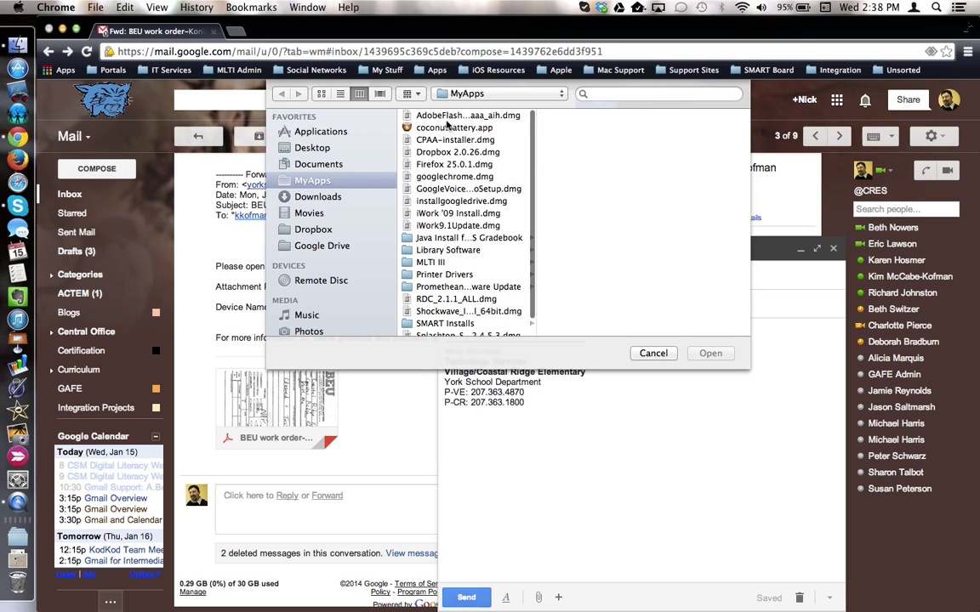
{"action": "left_click", "coordinate": [451, 117]}
{"action": "left_click", "coordinate": [708, 352]}
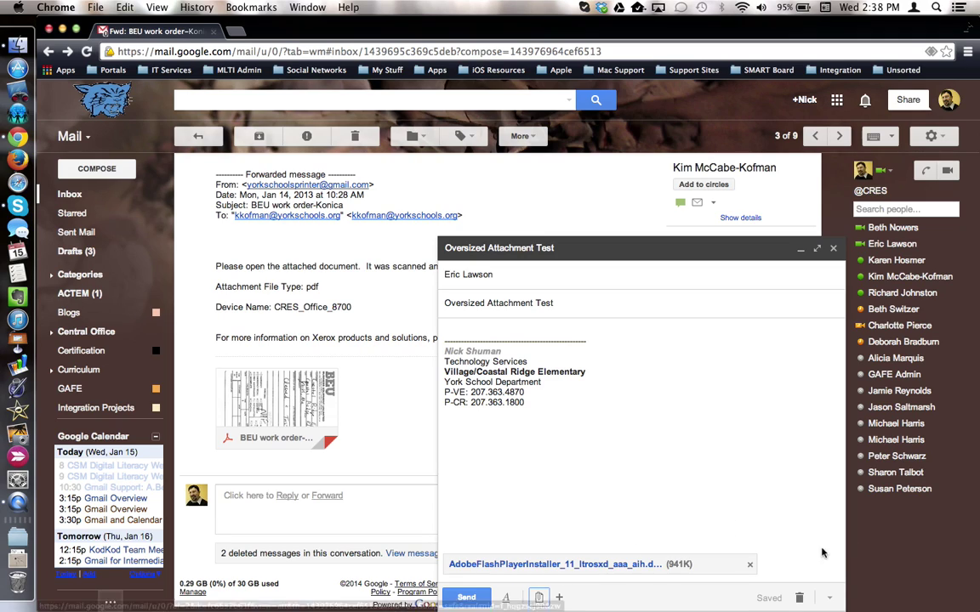
{"action": "left_click", "coordinate": [751, 567]}
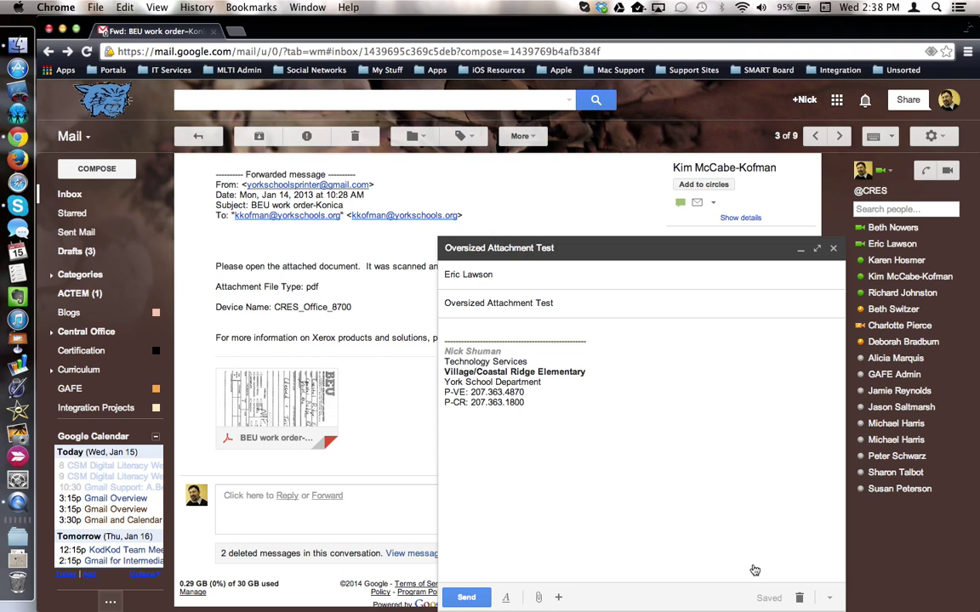
Try attaching Dropbox 2.0.26.dmg from MyApps to hit the 25MB attachment limit.
{"action": "left_click", "coordinate": [538, 598]}
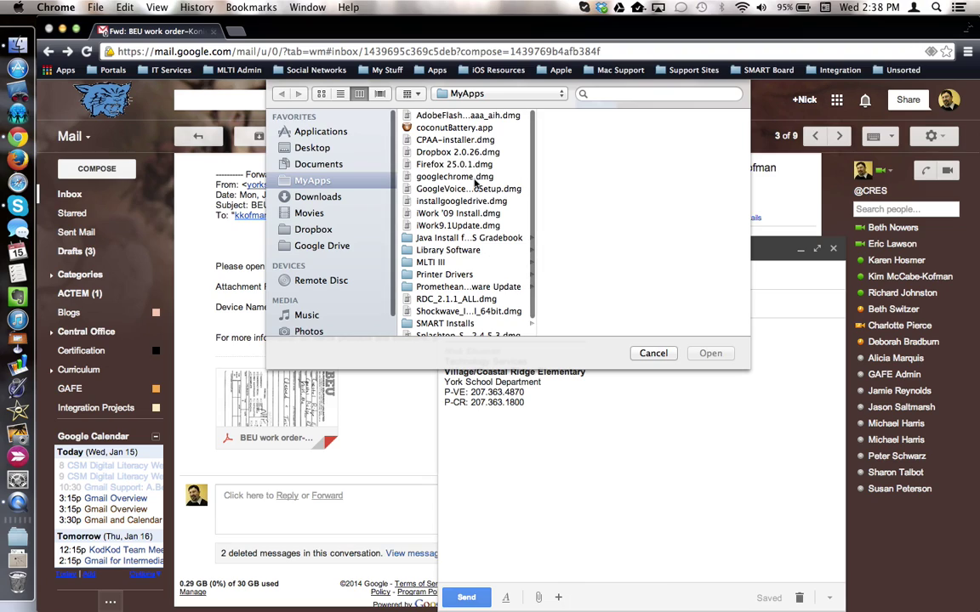
{"action": "left_click", "coordinate": [438, 152]}
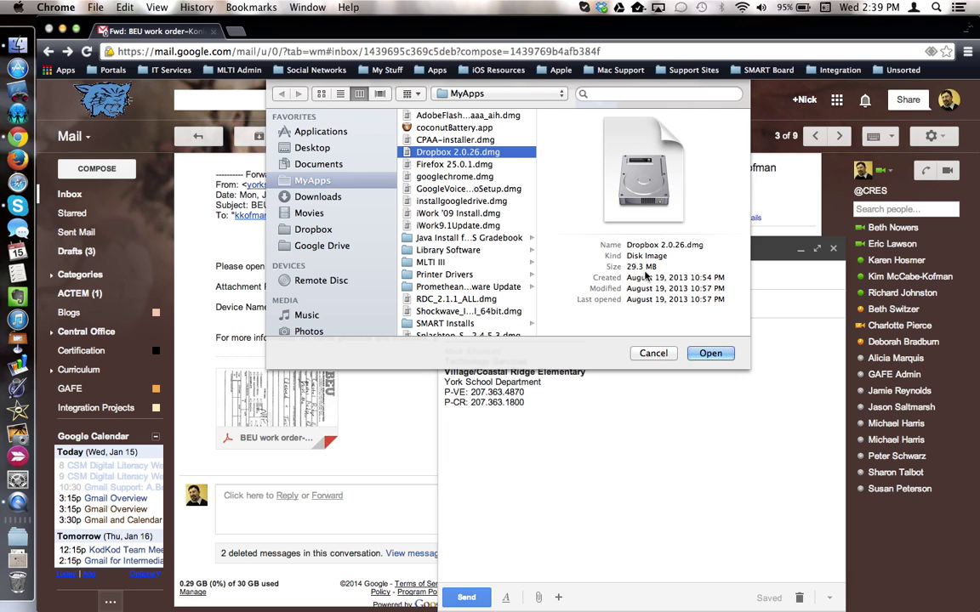
{"action": "left_click", "coordinate": [710, 353]}
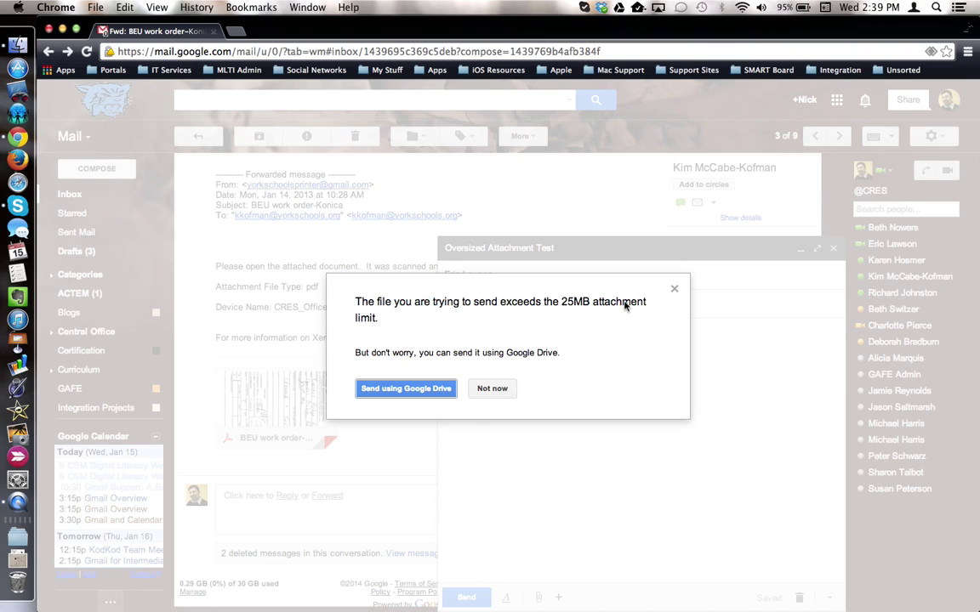
Upload Dropbox 2.0.26.dmg through Google Drive and insert its link into the draft.
{"action": "left_click", "coordinate": [406, 388]}
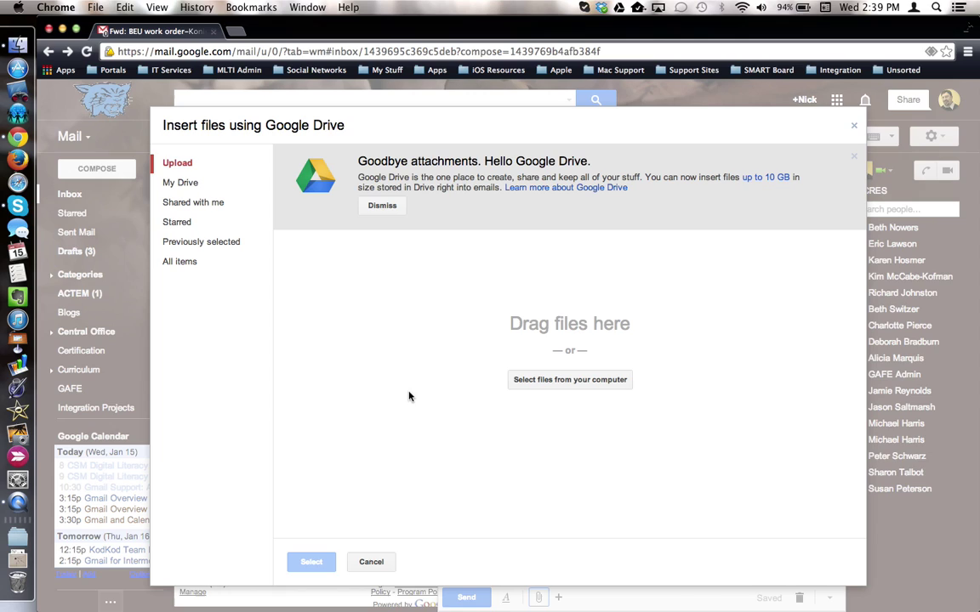
{"action": "left_click", "coordinate": [573, 387]}
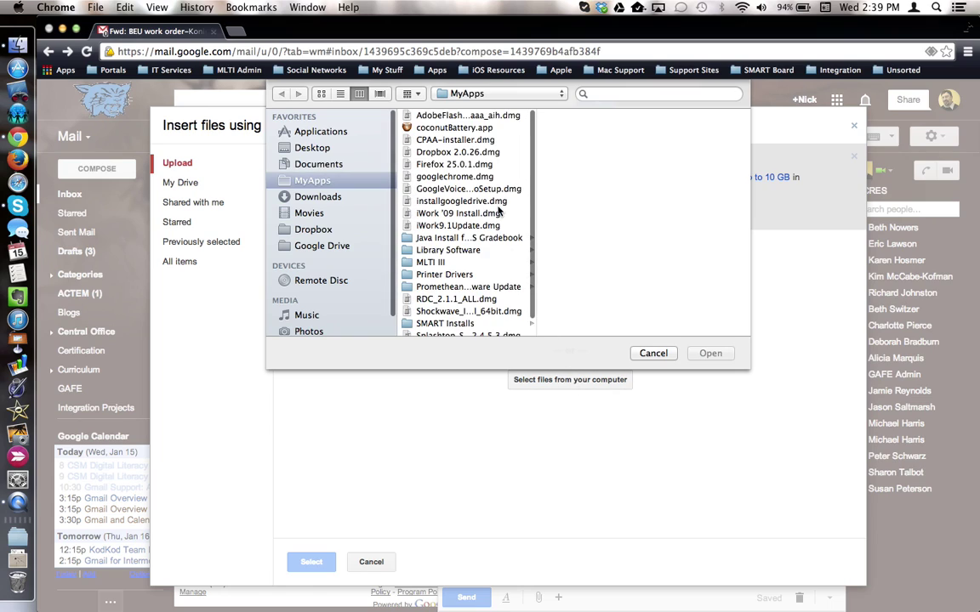
{"action": "left_click", "coordinate": [463, 152]}
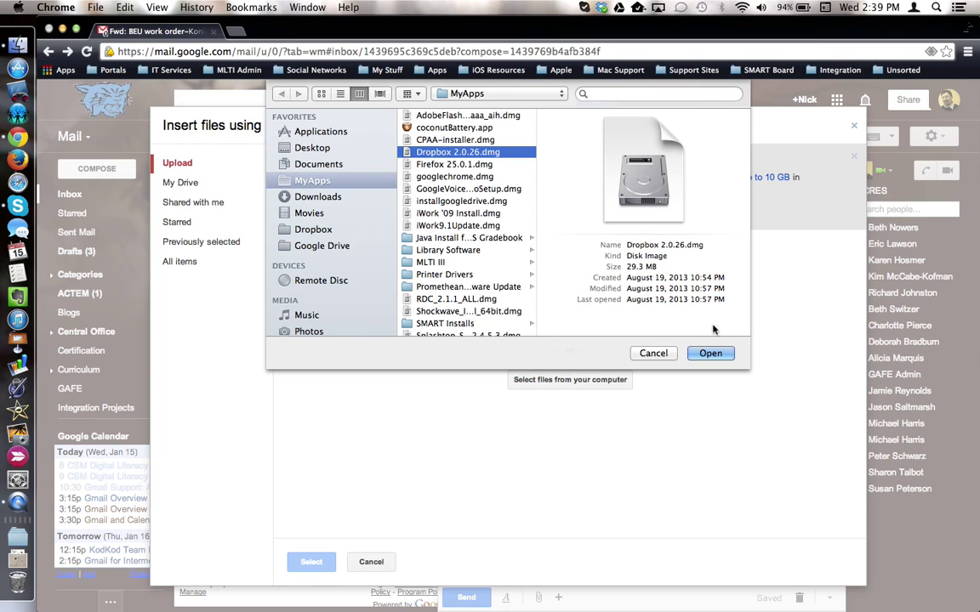
{"action": "left_click", "coordinate": [710, 353]}
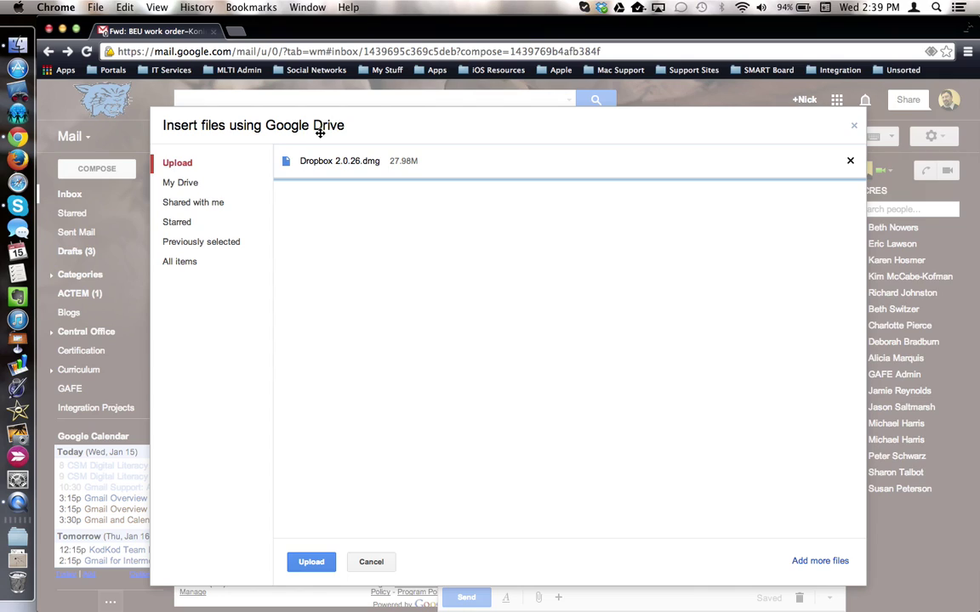
{"action": "left_click", "coordinate": [323, 563]}
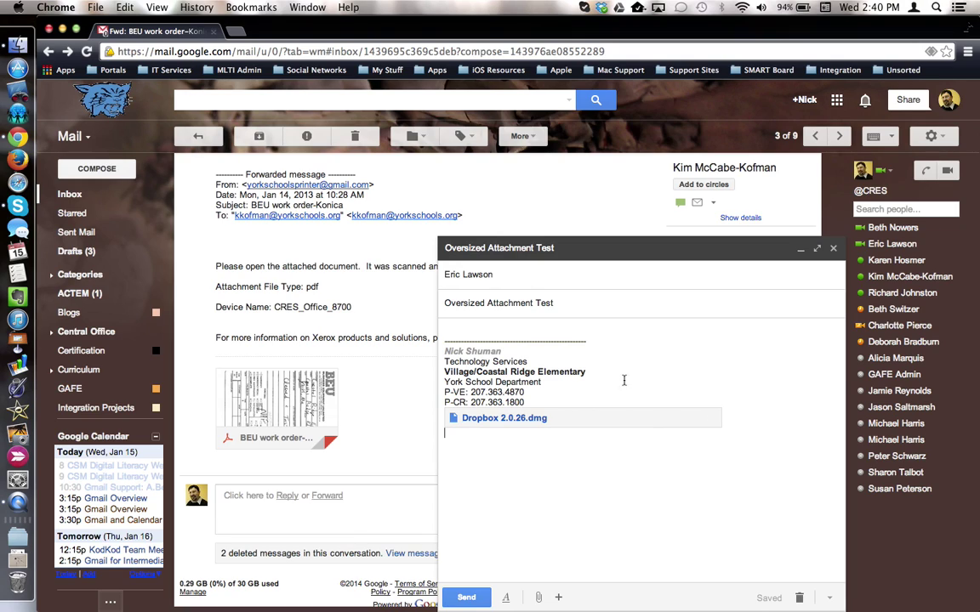
{"action": "left_click", "coordinate": [802, 252]}
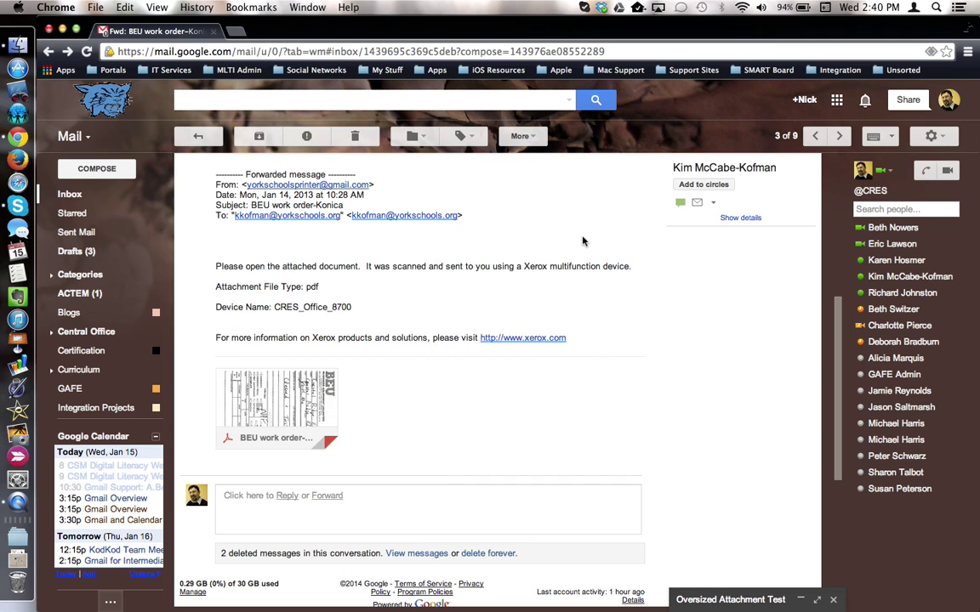
{"action": "left_click", "coordinate": [197, 136]}
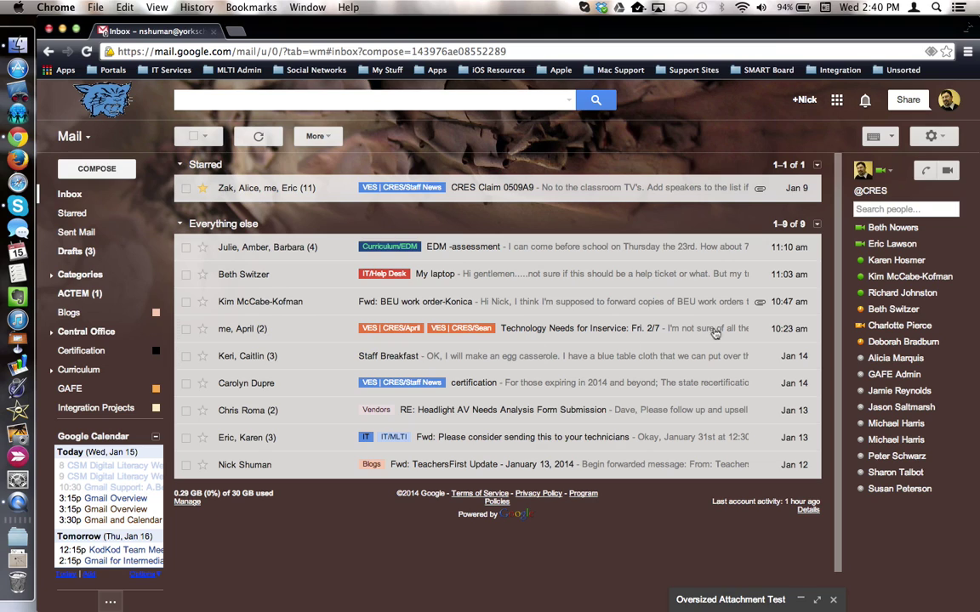
{"action": "left_click", "coordinate": [289, 300]}
{"action": "scroll", "coordinate": [279, 301], "scroll_direction": "down", "scroll_amount": 2}
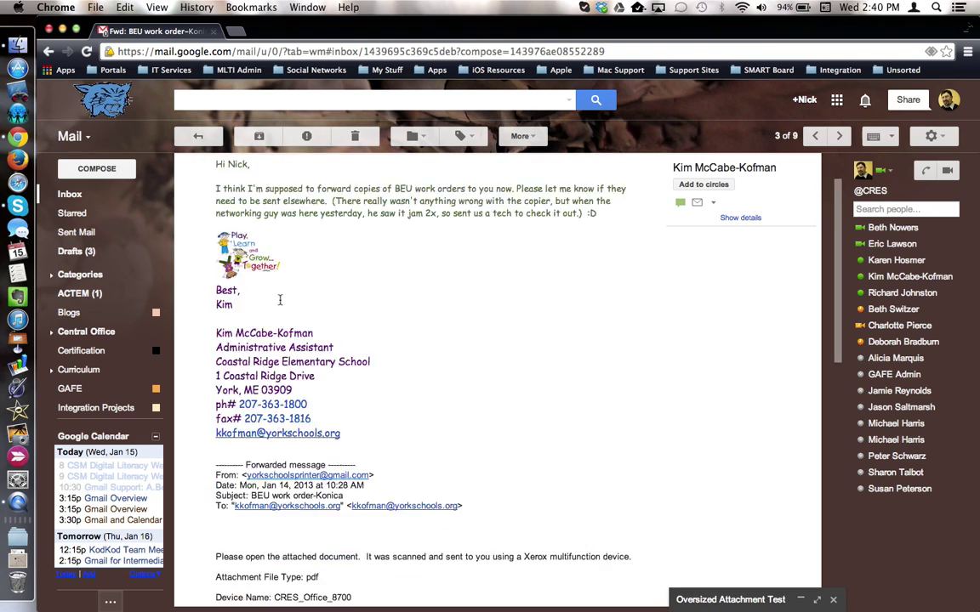
{"action": "scroll", "coordinate": [279, 300], "scroll_direction": "down", "scroll_amount": 4}
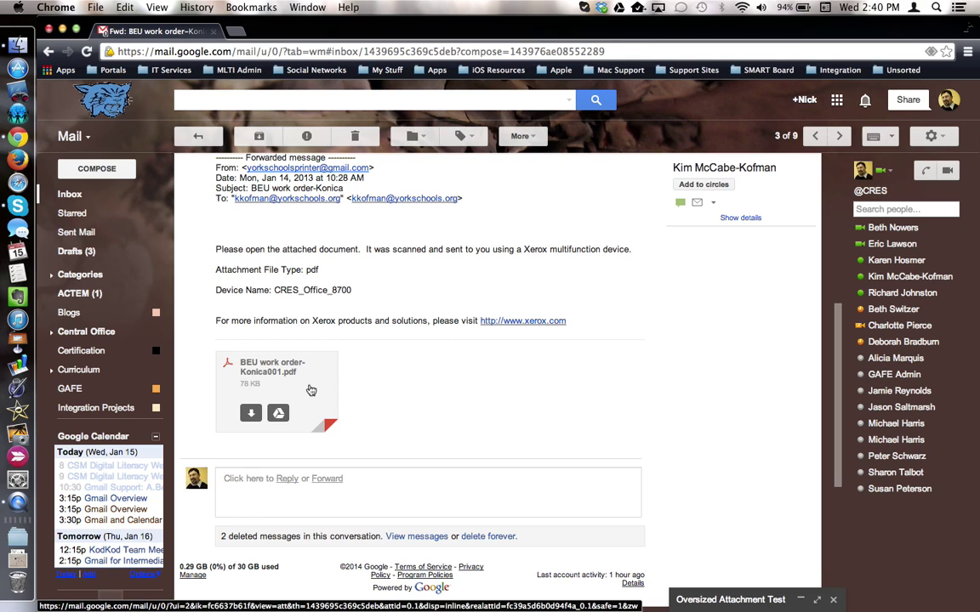
{"action": "left_click", "coordinate": [706, 599]}
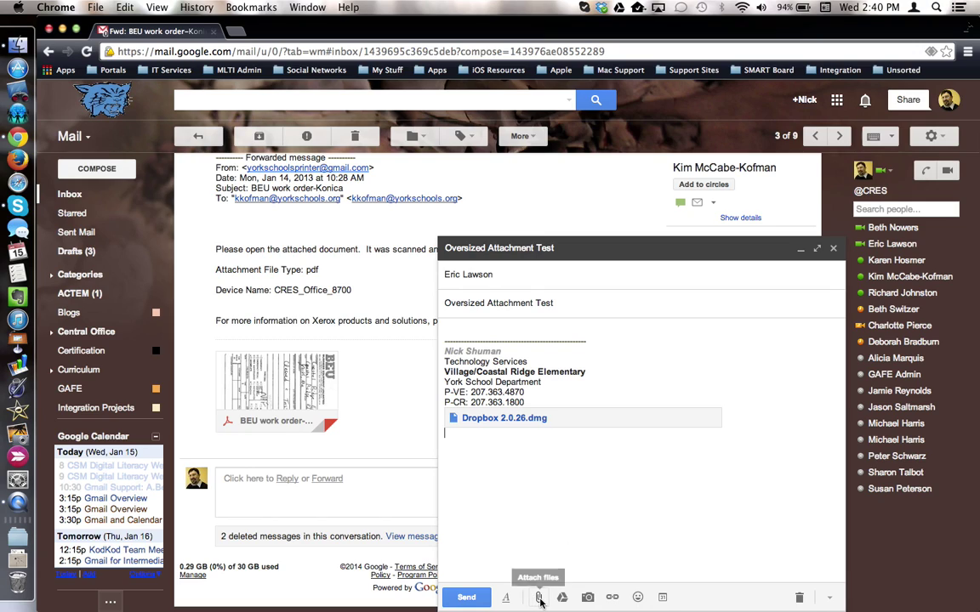